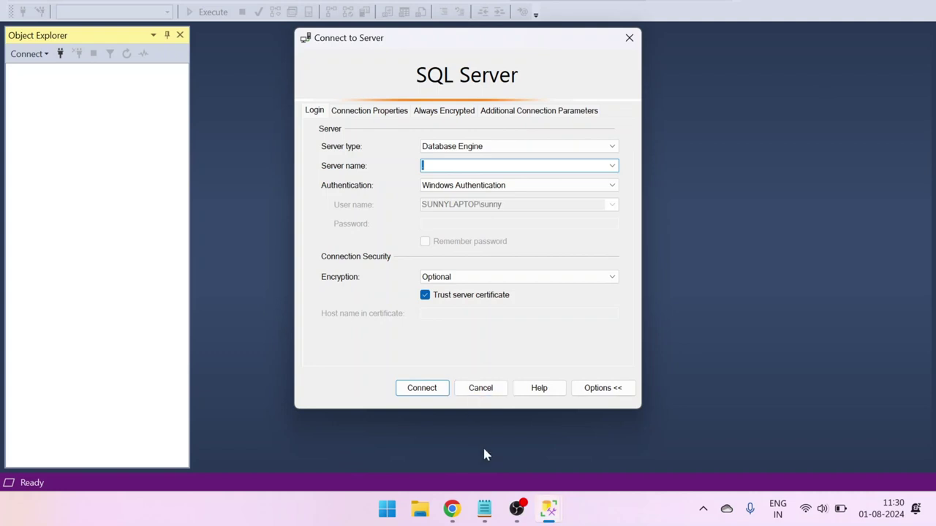
Copy the server name azuresqltestserver1.database.windows.net from the database overview in the Azure portal into the SQL Server connection's server name.
{"action": "mouse_move", "coordinate": [484, 514]}
{"action": "left_click", "coordinate": [452, 510]}
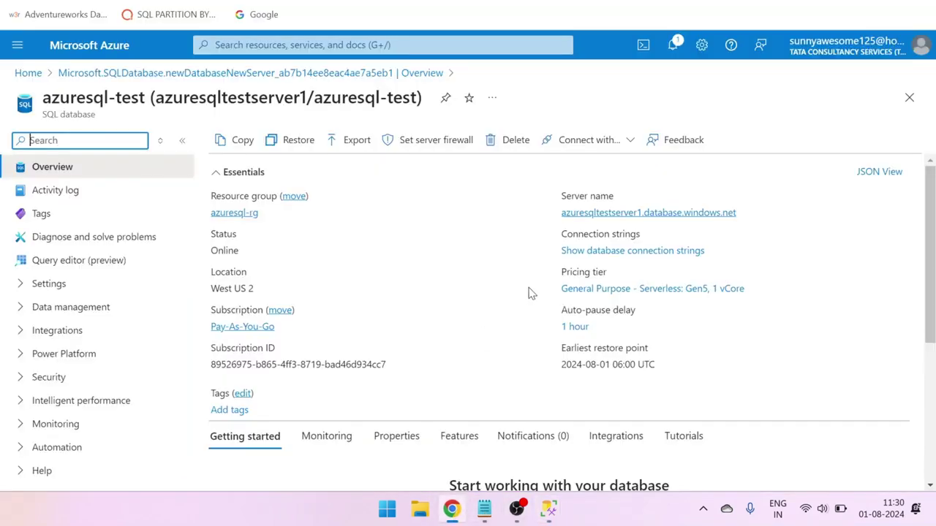
{"action": "left_click", "coordinate": [744, 213]}
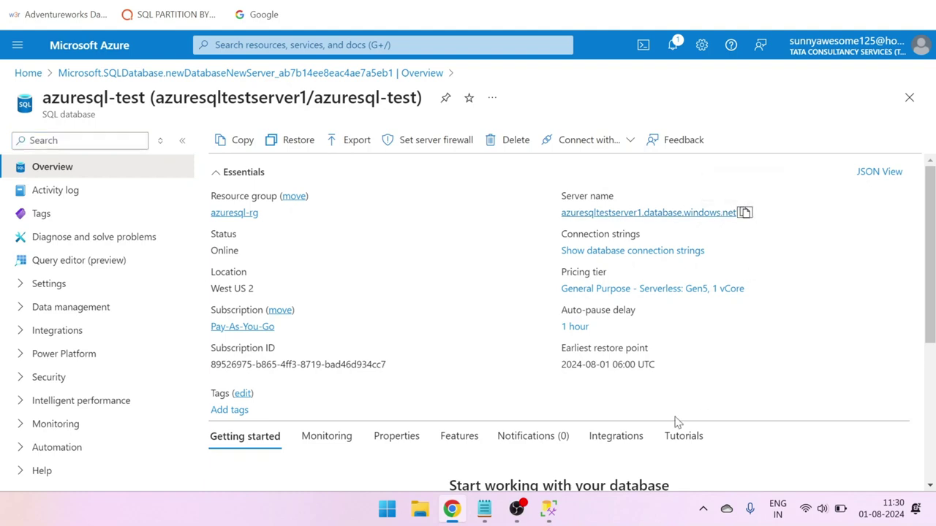
{"action": "mouse_move", "coordinate": [548, 515]}
{"action": "left_click", "coordinate": [609, 446]}
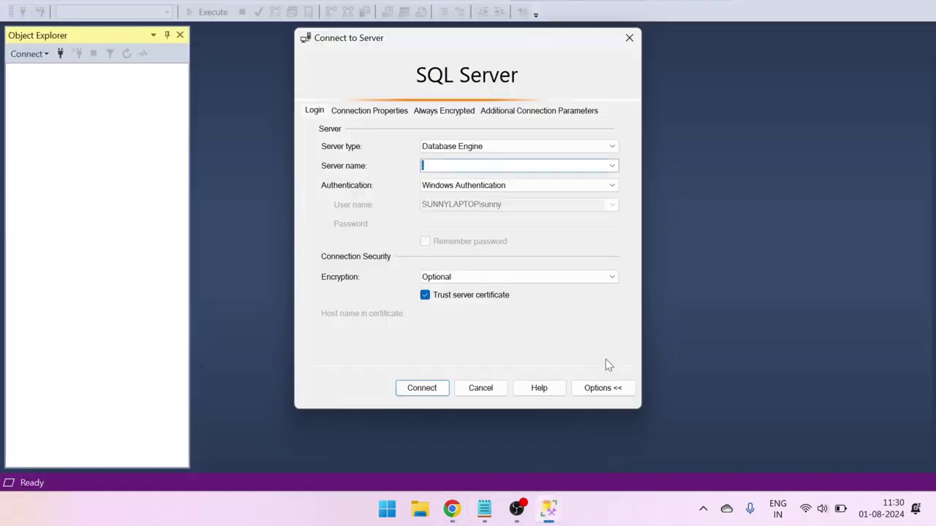
{"action": "key", "text": "ctrl+v"}
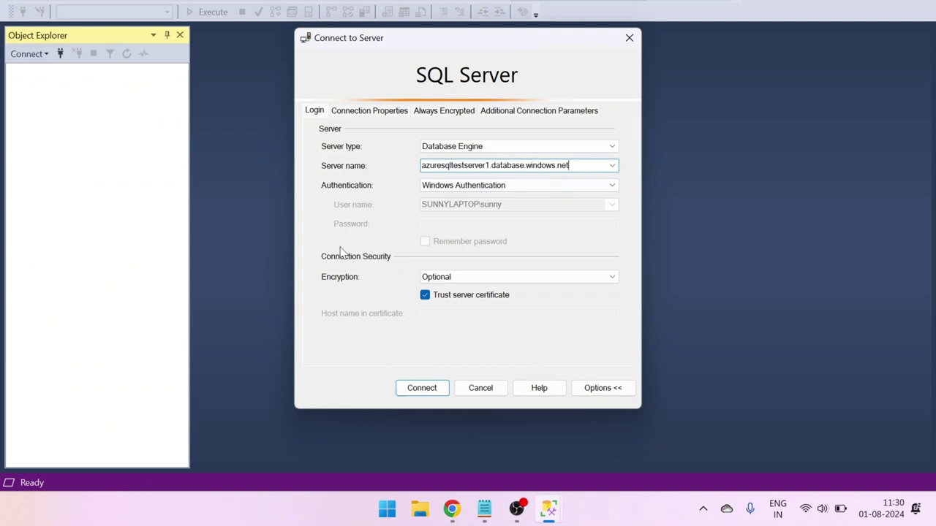
Connect with SQL Server Authentication, entering login saadmin and the account password, and trust the server certificate.
{"action": "left_click", "coordinate": [557, 185]}
{"action": "left_click", "coordinate": [507, 207]}
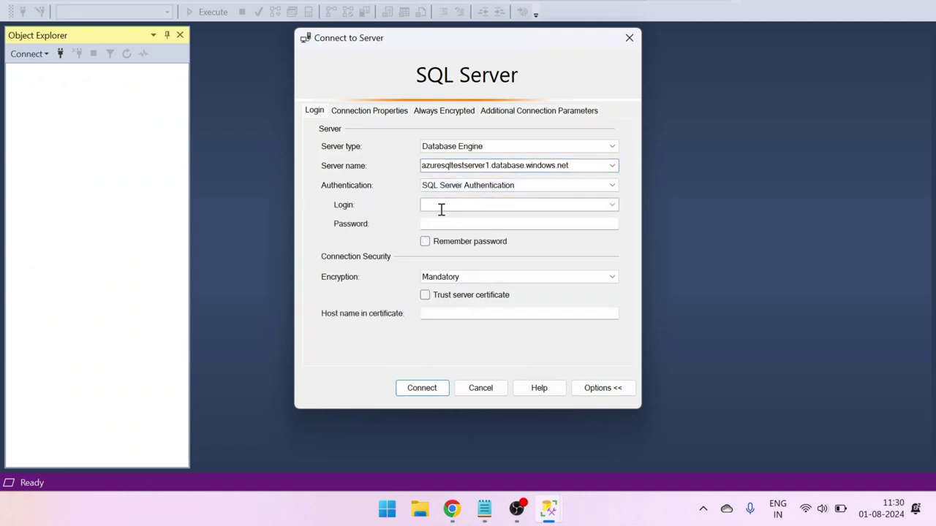
{"action": "left_click", "coordinate": [437, 206]}
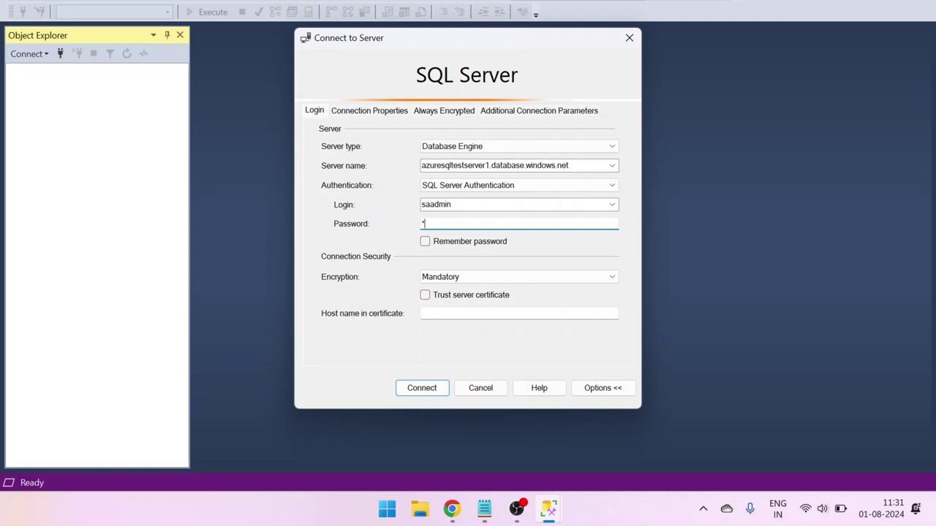
{"action": "left_click", "coordinate": [425, 295]}
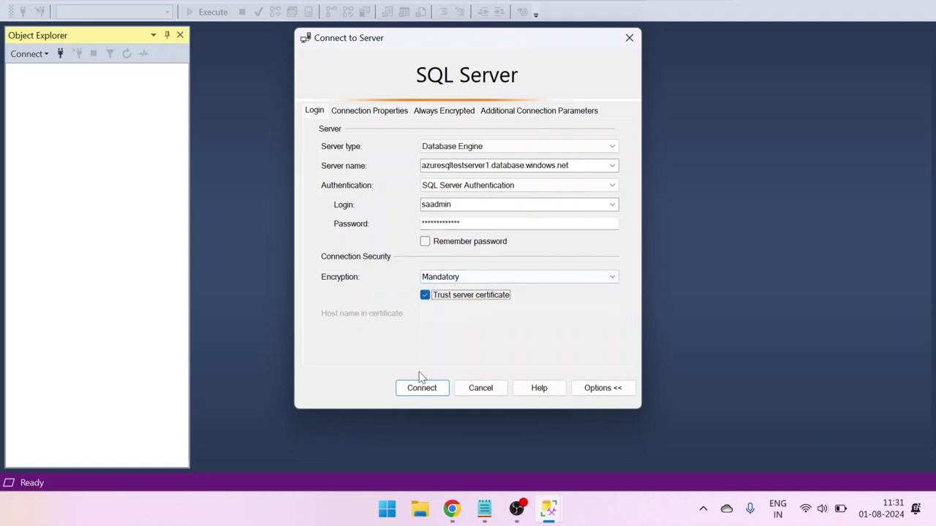
{"action": "left_click", "coordinate": [421, 388]}
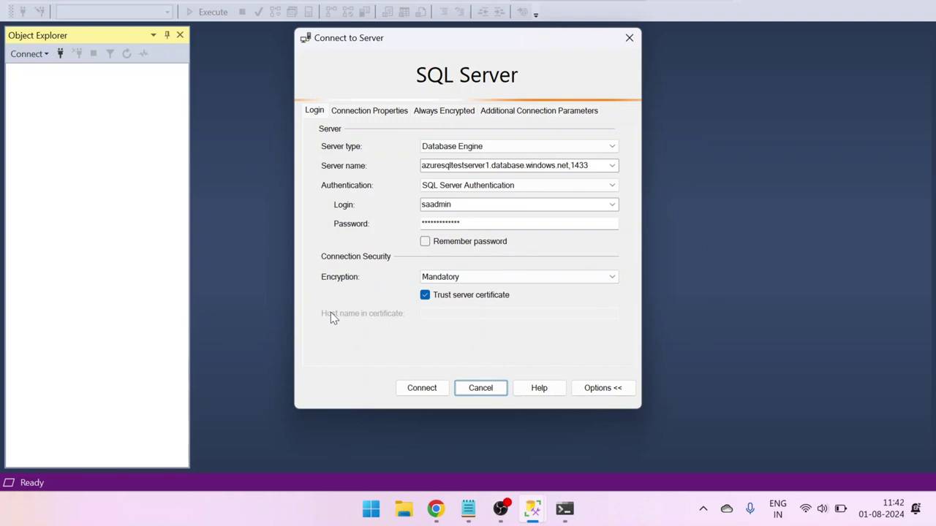
Connect to azuresqltestserver1.database.windows.net,1433 and sign in to the existing Azure account for the new firewall rule.
{"action": "left_click", "coordinate": [423, 392]}
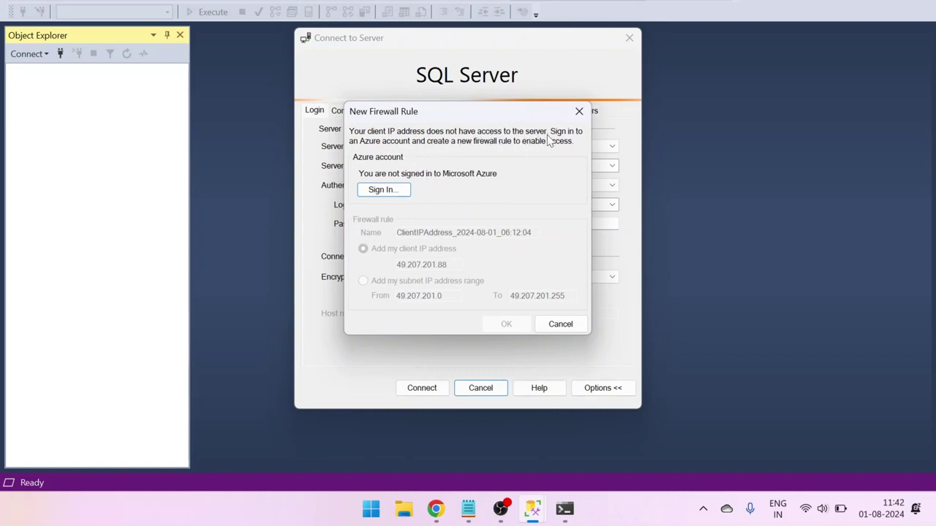
{"action": "left_click", "coordinate": [384, 190]}
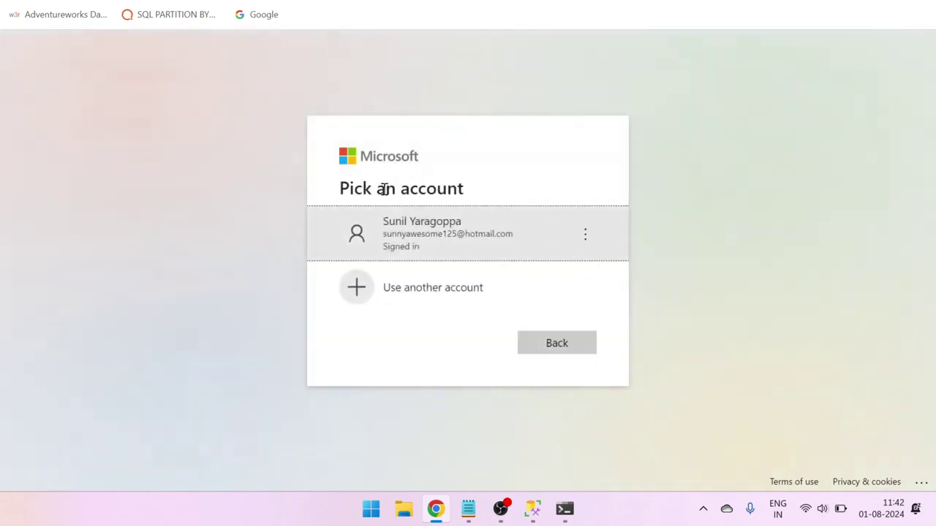
{"action": "left_click", "coordinate": [429, 229]}
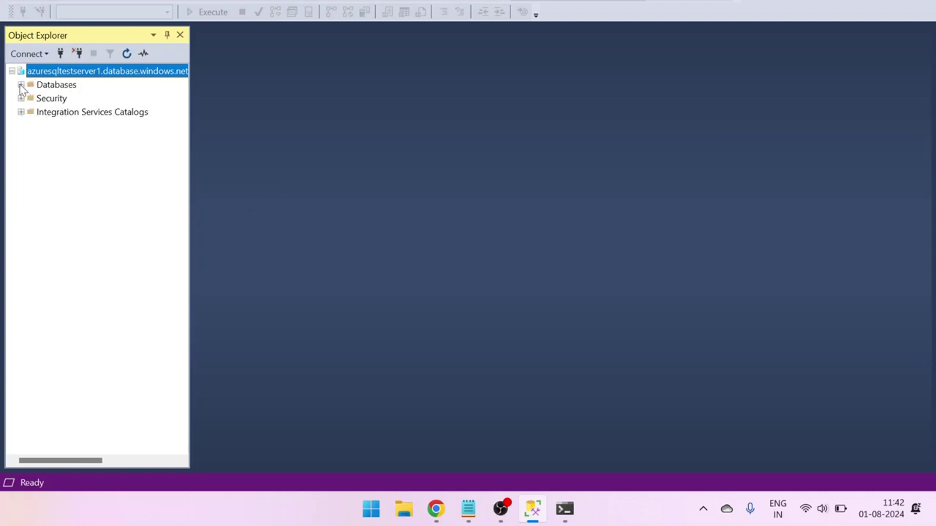
Expand the server's databases and start Export Data-tier Application for the azuresql-test database.
{"action": "left_click", "coordinate": [21, 85]}
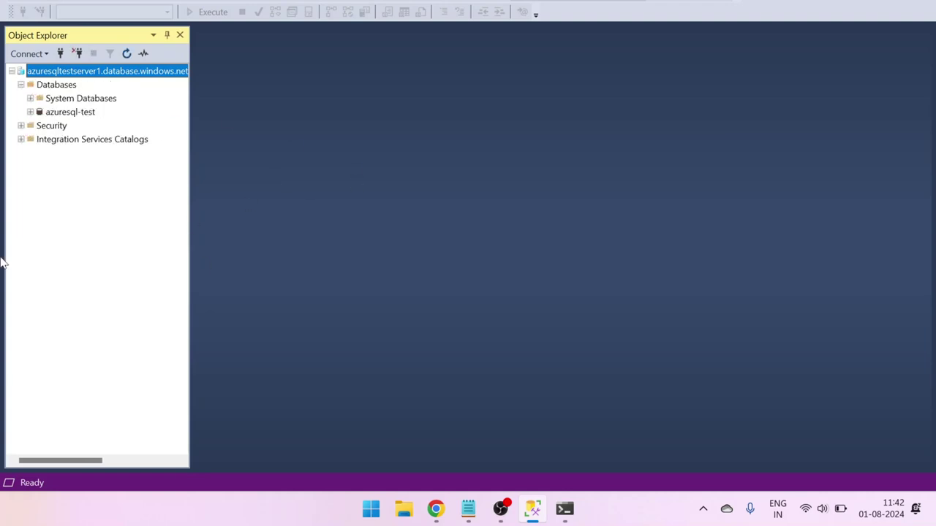
{"action": "right_click", "coordinate": [56, 84]}
{"action": "left_click", "coordinate": [386, 267]}
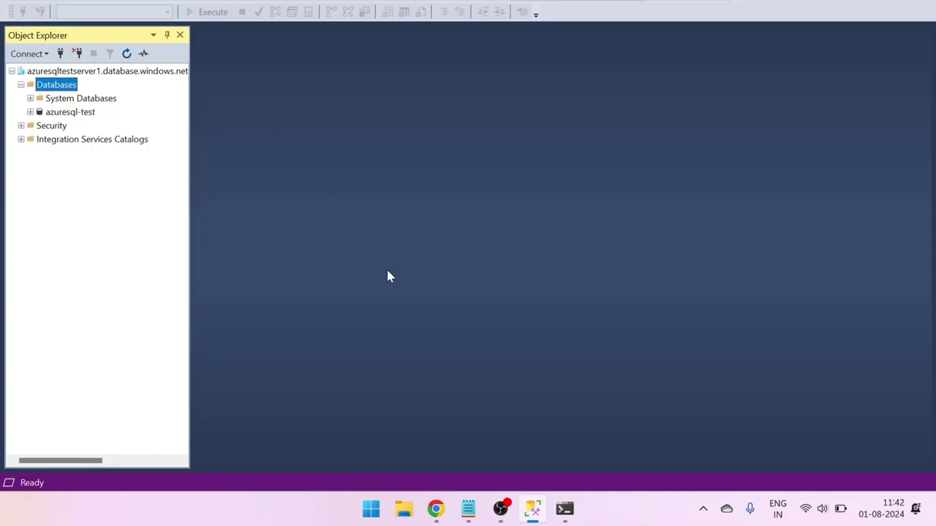
{"action": "left_click", "coordinate": [66, 113]}
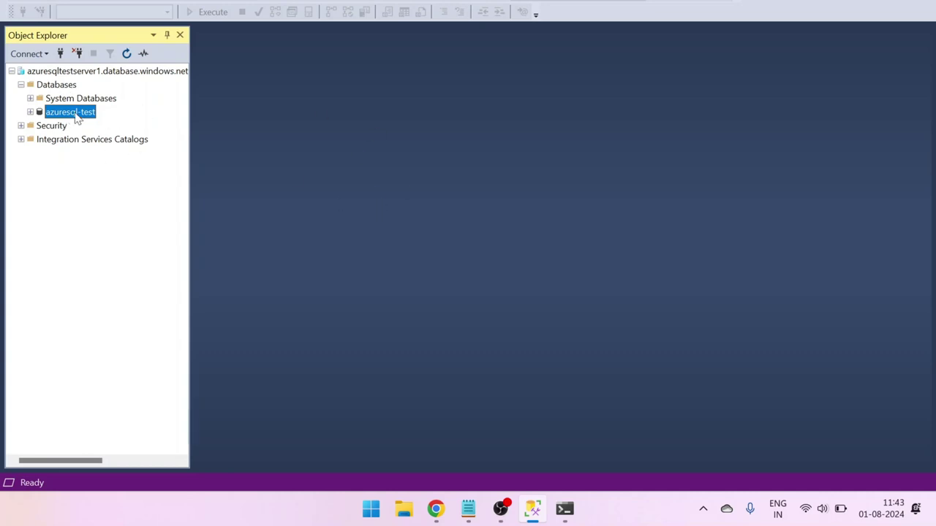
{"action": "right_click", "coordinate": [76, 117]}
{"action": "mouse_move", "coordinate": [147, 182]}
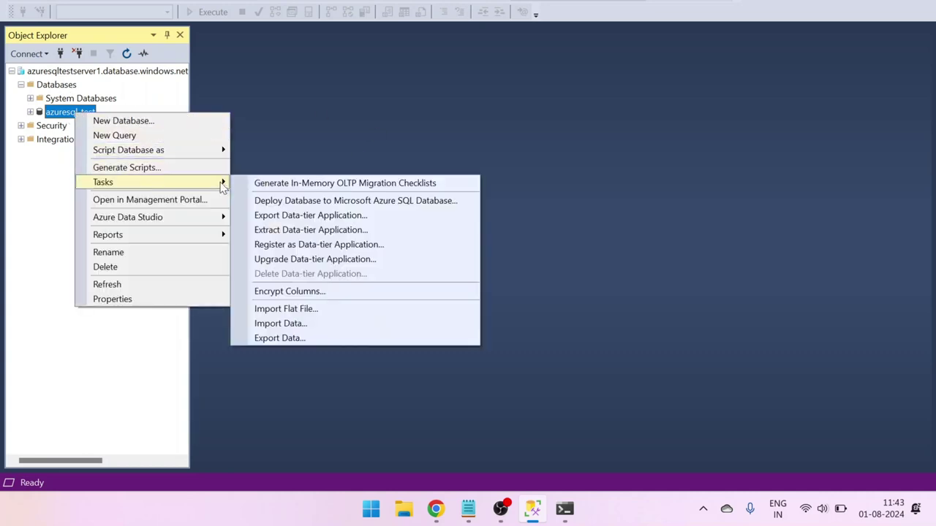
{"action": "left_click", "coordinate": [318, 218]}
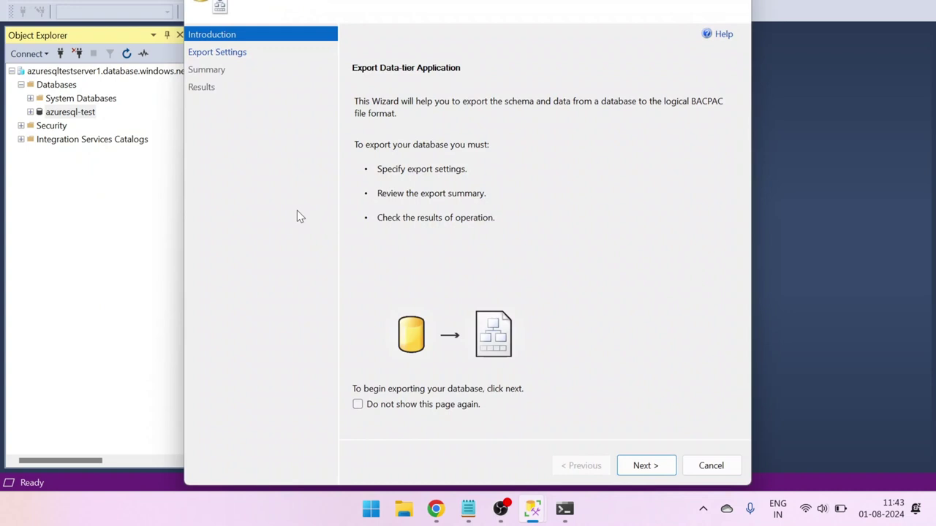
Choose not to show the introduction page again and set the local export file to C:\SQL2022\backups\azuresql-test.bacpac.
{"action": "left_click", "coordinate": [356, 405]}
{"action": "left_click", "coordinate": [646, 466]}
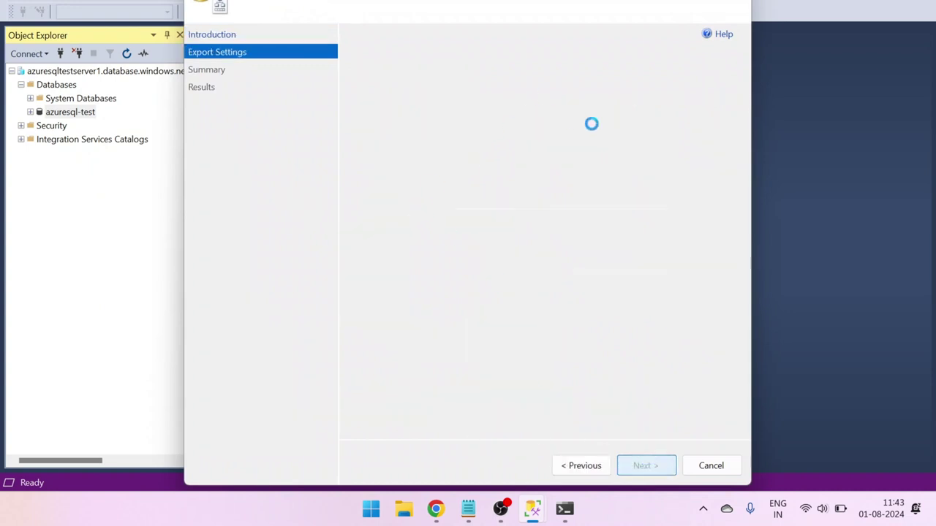
{"action": "left_click", "coordinate": [427, 171]}
{"action": "type", "text": "C:\\SQL2022\\backups\\azuresql-test.bacpac"}
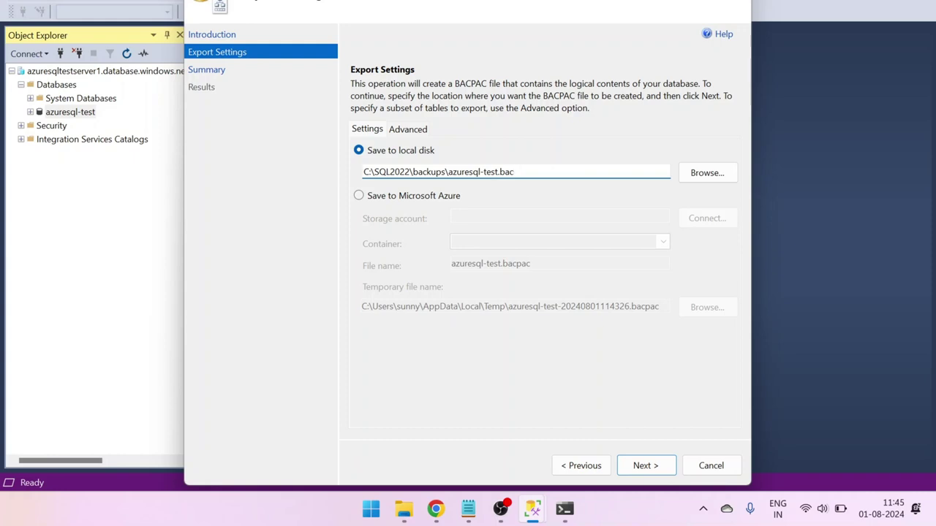
{"action": "left_click", "coordinate": [645, 465]}
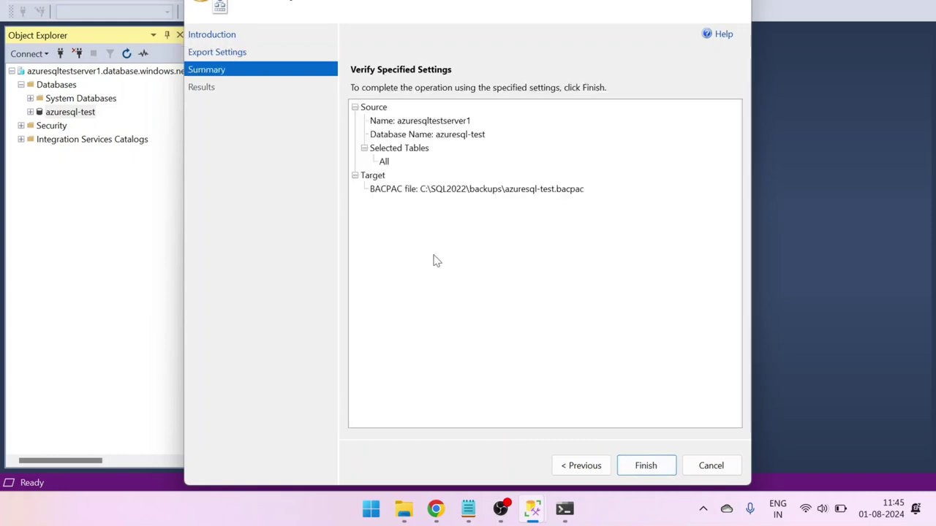
Run the database export, close the wizard, and check the exported BACPAC file in File Explorer.
{"action": "left_click", "coordinate": [646, 465]}
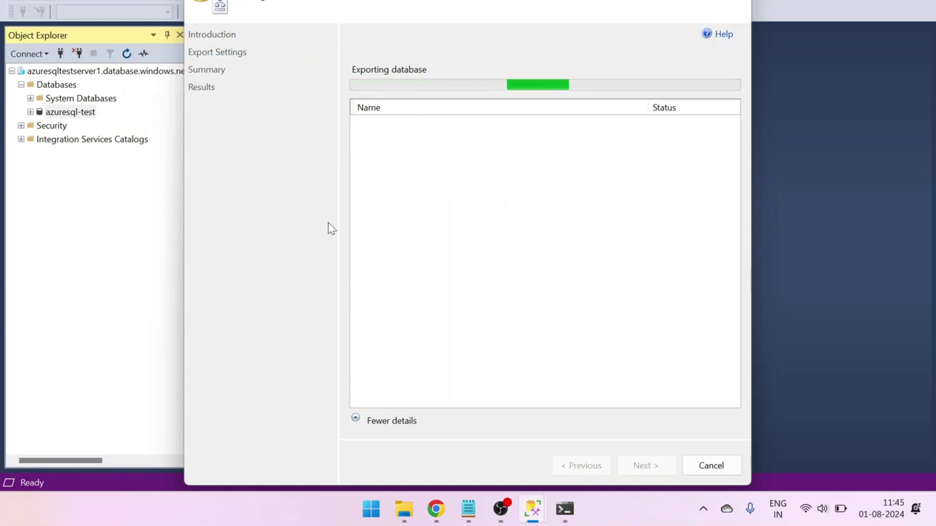
{"action": "left_click", "coordinate": [711, 466]}
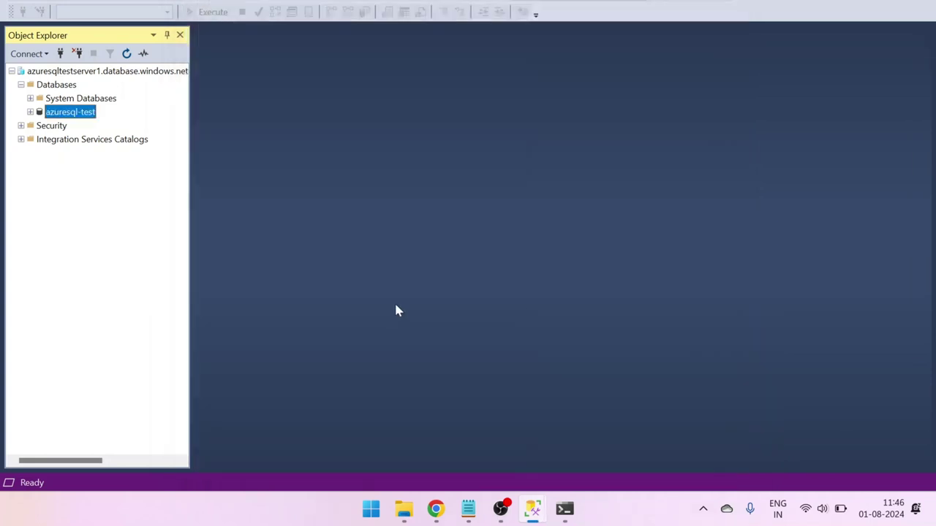
{"action": "left_click", "coordinate": [404, 509]}
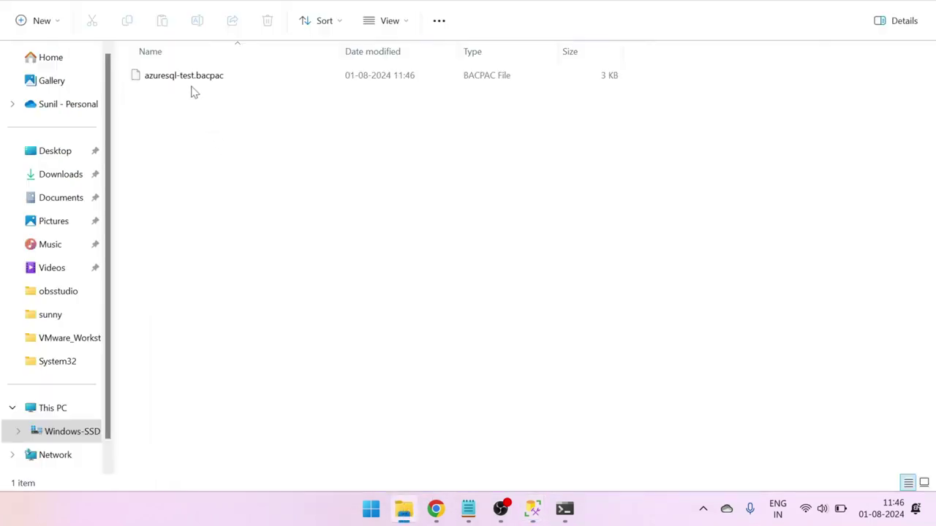
{"action": "left_click", "coordinate": [533, 509]}
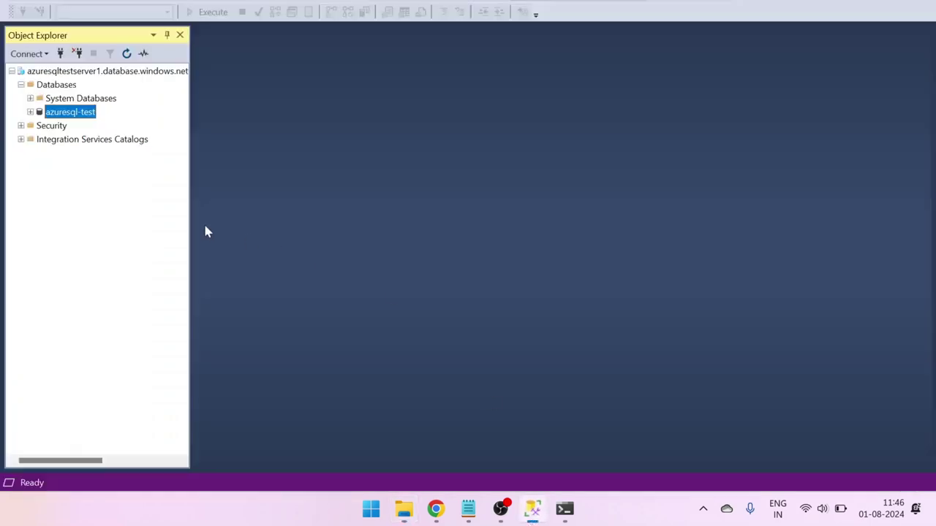
Start Import Data-tier Application for the Databases folder, choosing not to show the introduction page again.
{"action": "right_click", "coordinate": [58, 87]}
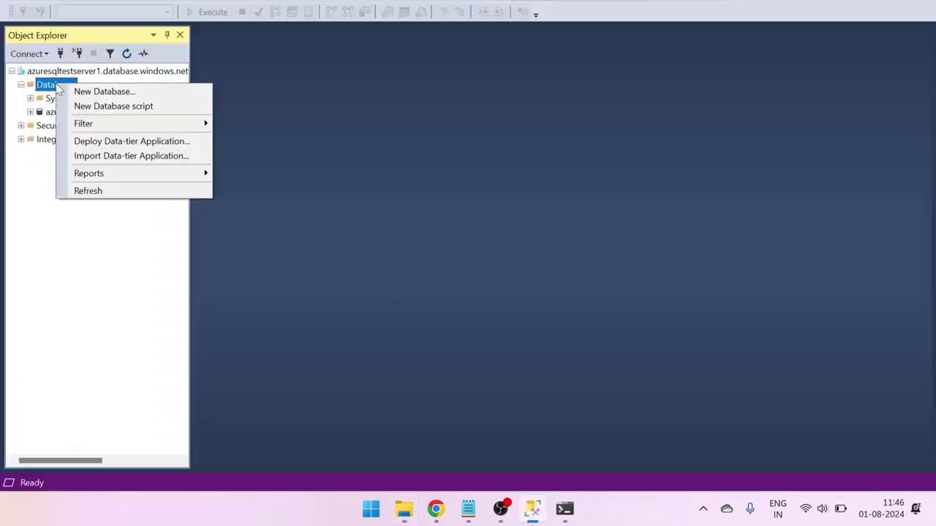
{"action": "left_click", "coordinate": [120, 161]}
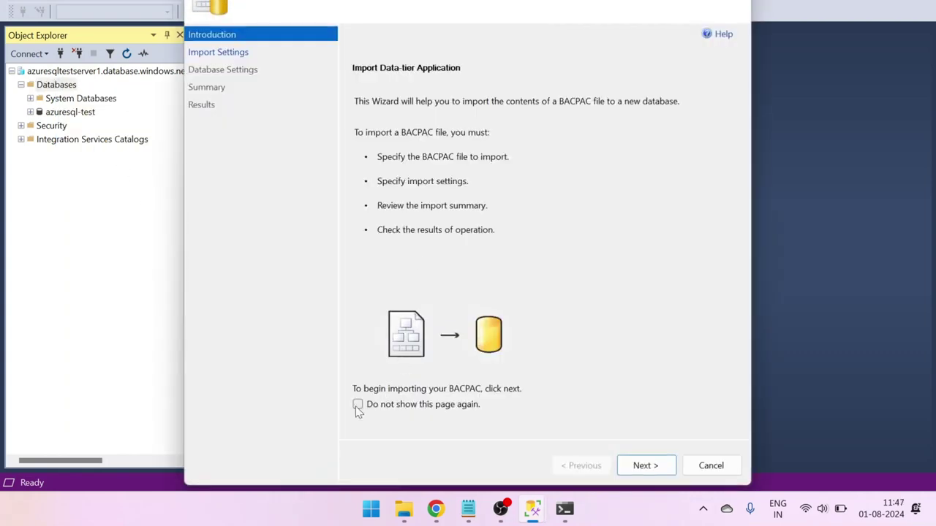
{"action": "left_click", "coordinate": [358, 406]}
{"action": "left_click", "coordinate": [644, 464]}
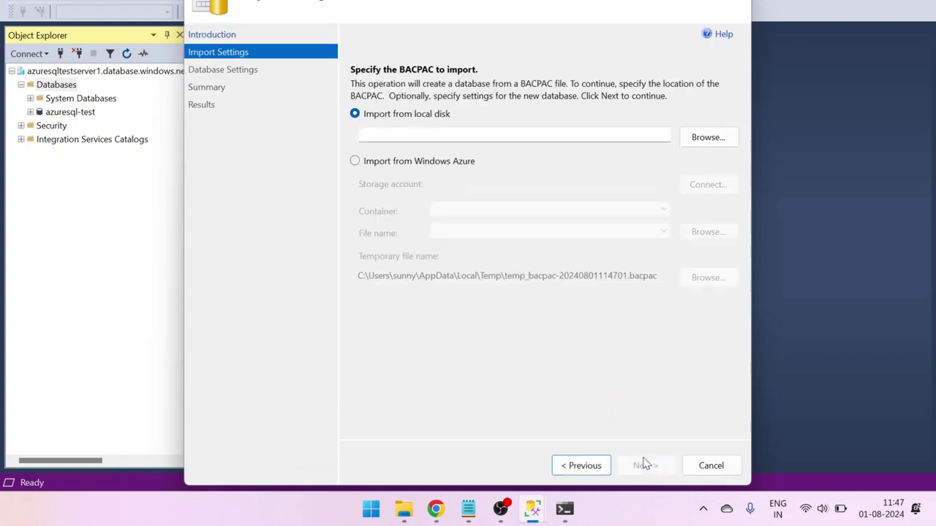
Select azuresql-test.bacpac from C:\SQL2022\backups on the local disk as the file to import.
{"action": "left_click", "coordinate": [706, 139]}
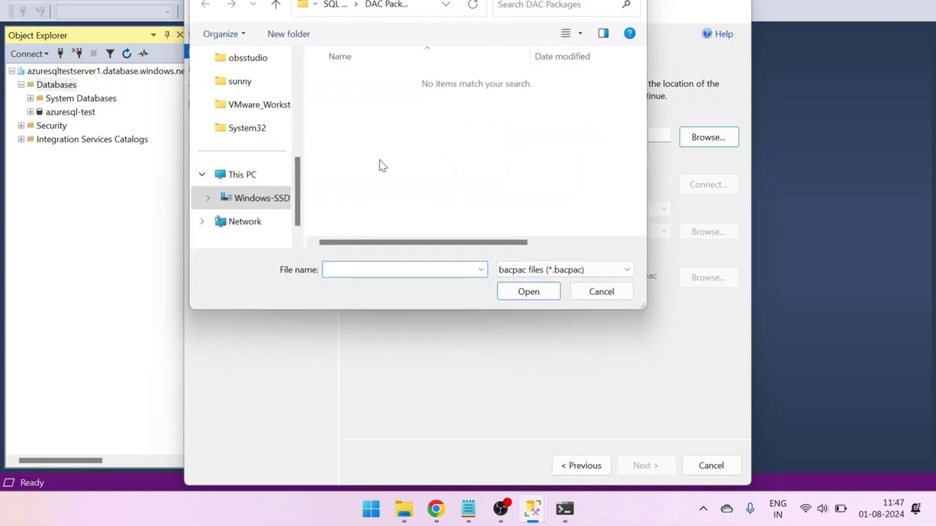
{"action": "scroll", "coordinate": [242, 139], "scroll_direction": "up", "scroll_amount": 5}
{"action": "scroll", "coordinate": [245, 117], "scroll_direction": "down", "scroll_amount": 5}
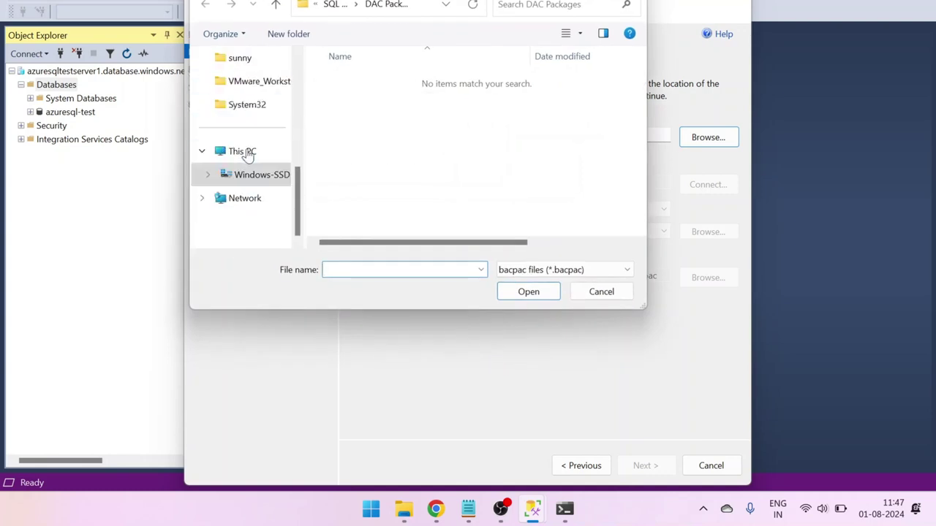
{"action": "left_click", "coordinate": [238, 152]}
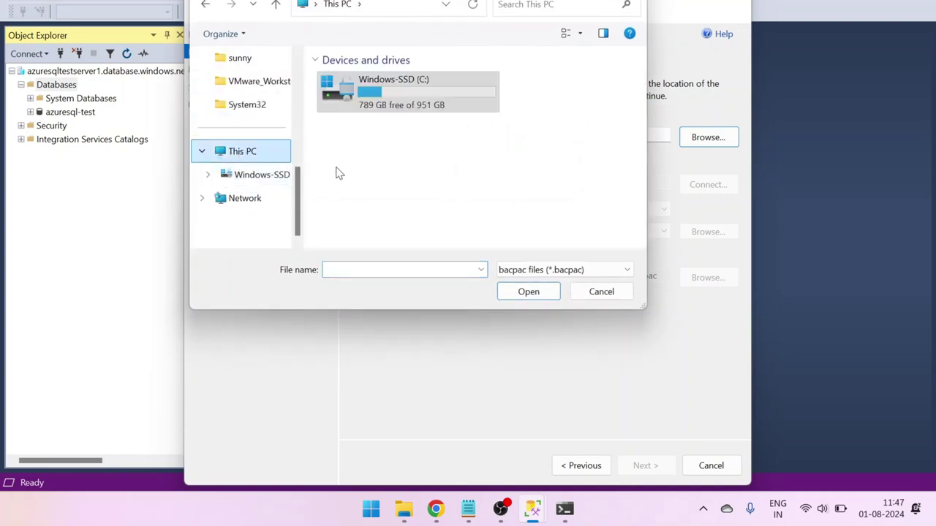
{"action": "double_click", "coordinate": [395, 88]}
{"action": "scroll", "coordinate": [366, 183], "scroll_direction": "down", "scroll_amount": 2}
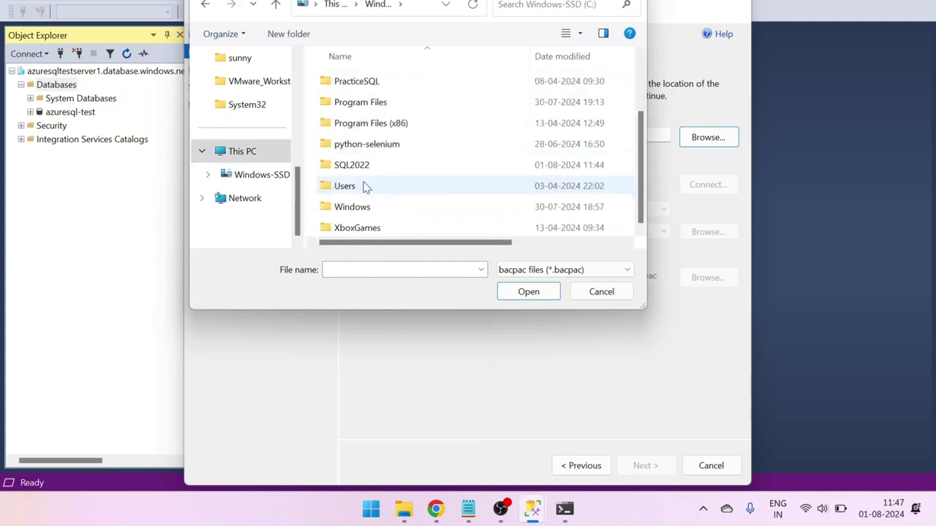
{"action": "double_click", "coordinate": [363, 167]}
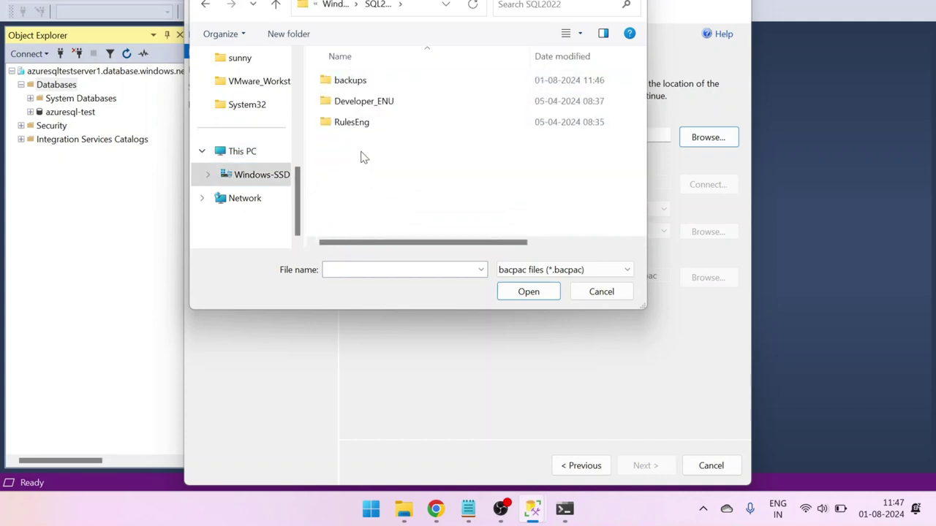
{"action": "double_click", "coordinate": [350, 82]}
{"action": "left_click", "coordinate": [351, 84]}
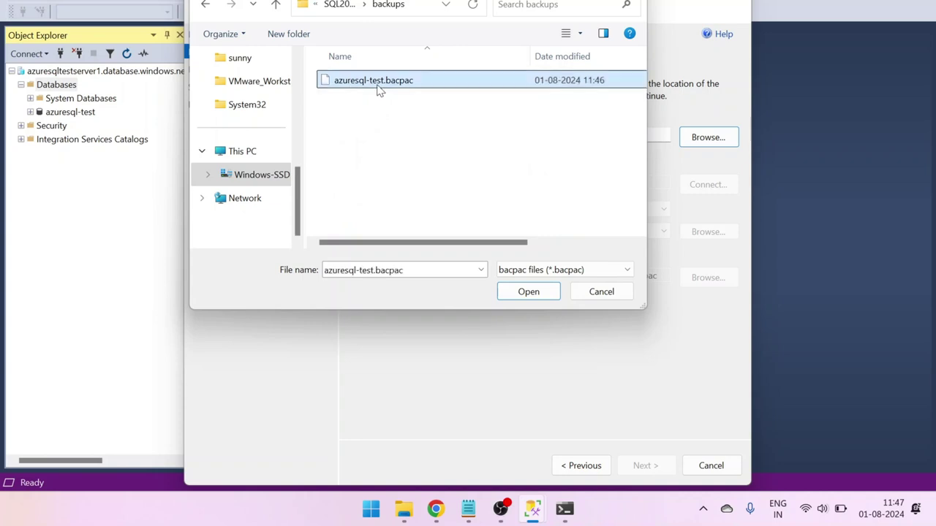
{"action": "left_click", "coordinate": [528, 291]}
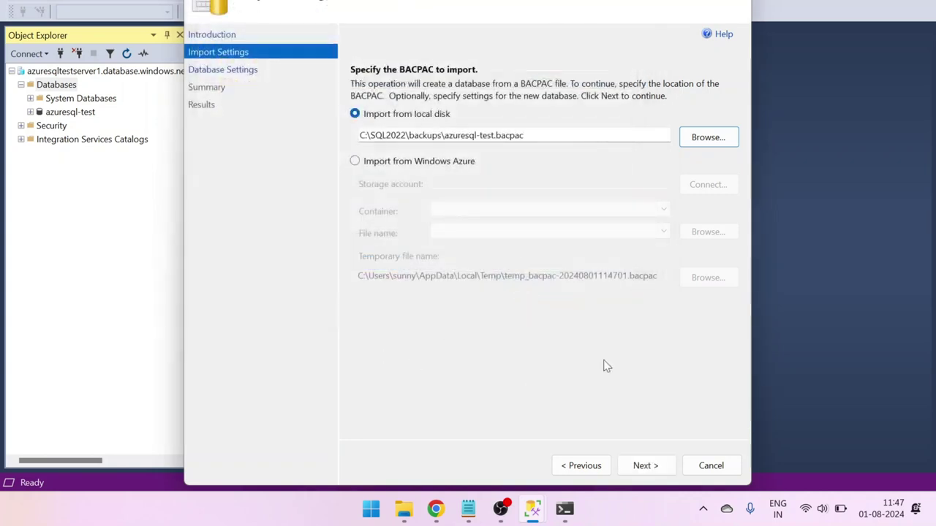
Continue to the import's database settings and name the new database azuresql-test1.
{"action": "left_click", "coordinate": [643, 471]}
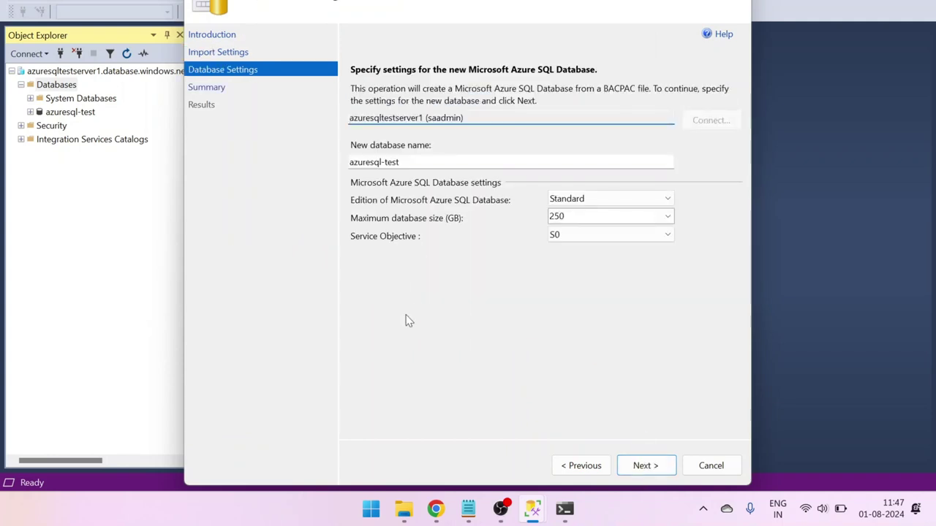
{"action": "key", "text": "Tab"}
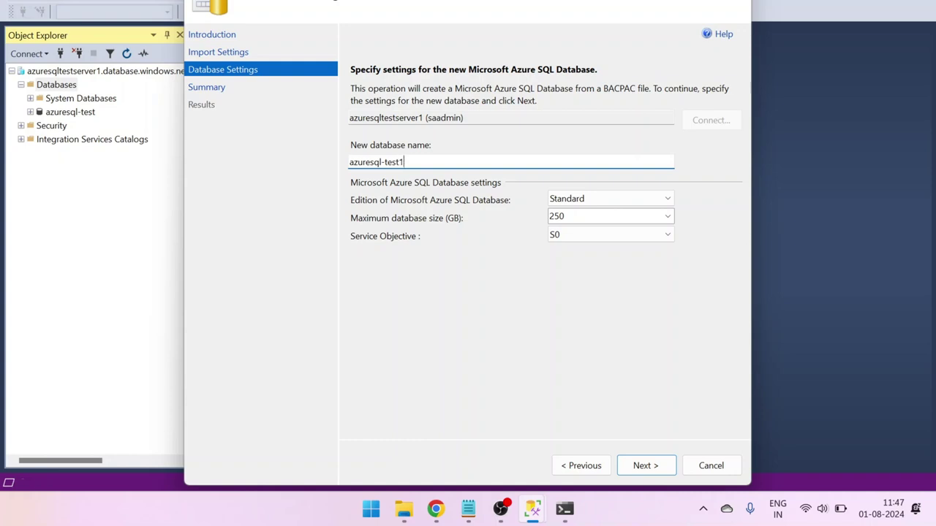
Run the import with the default Azure SQL database settings and refresh the azuresqltestserver1 node in Object Explorer.
{"action": "left_click", "coordinate": [437, 350]}
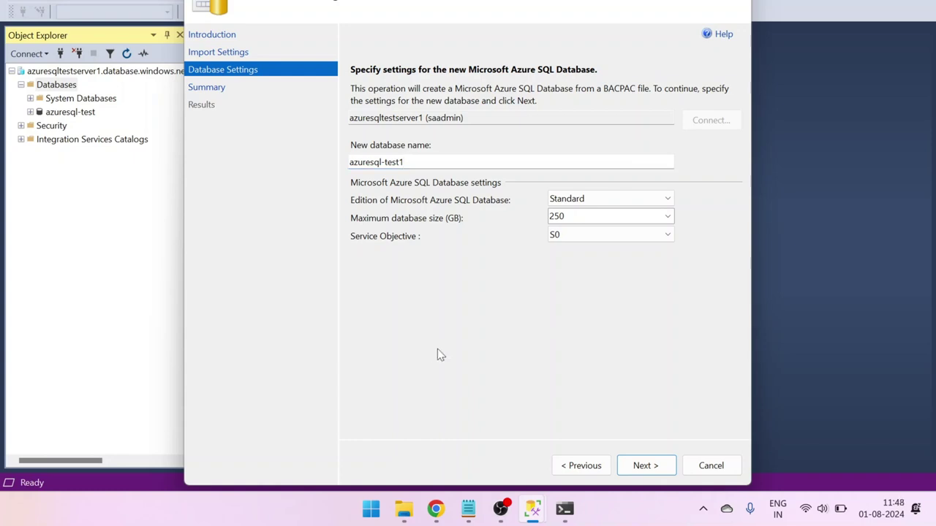
{"action": "left_click", "coordinate": [645, 465]}
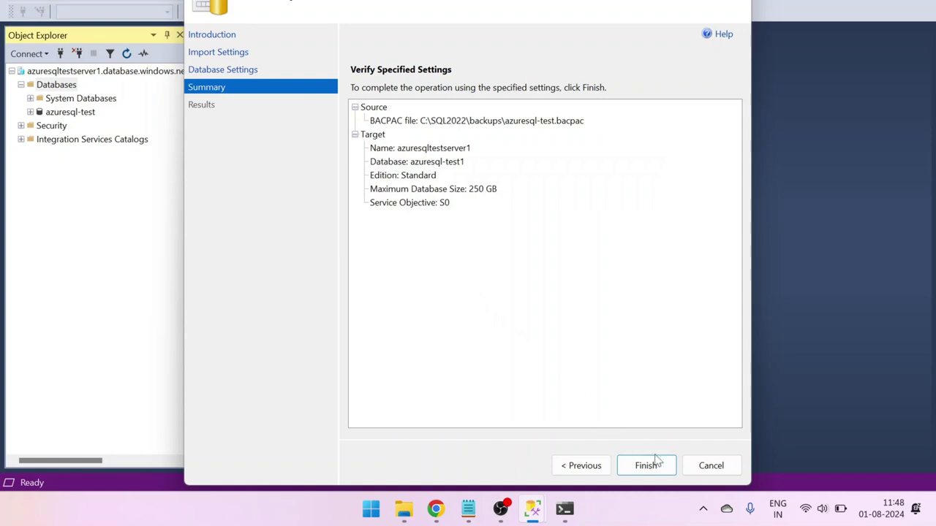
{"action": "left_click", "coordinate": [643, 466]}
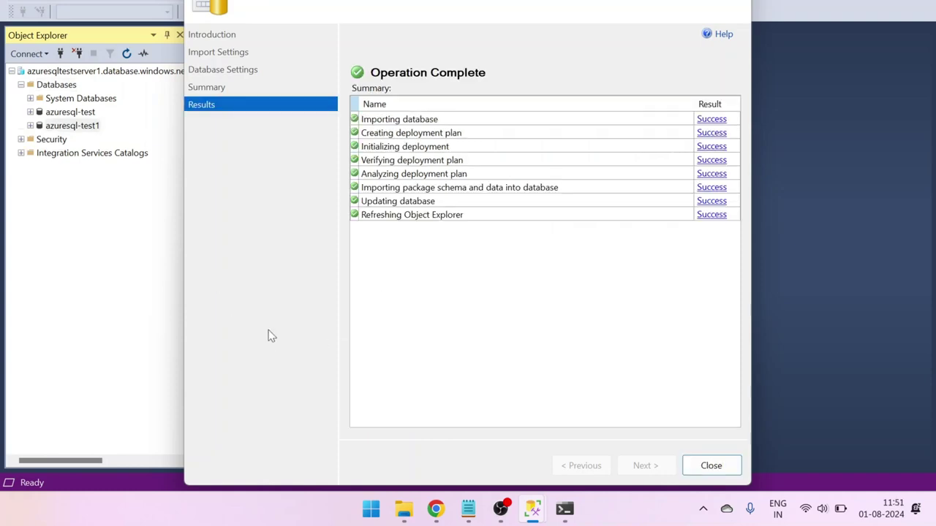
{"action": "left_click", "coordinate": [714, 467]}
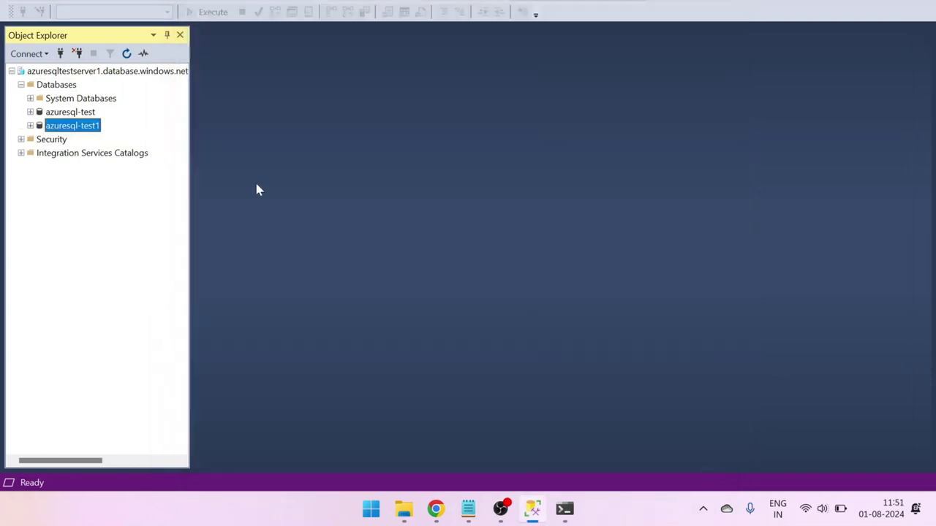
{"action": "left_click", "coordinate": [75, 71]}
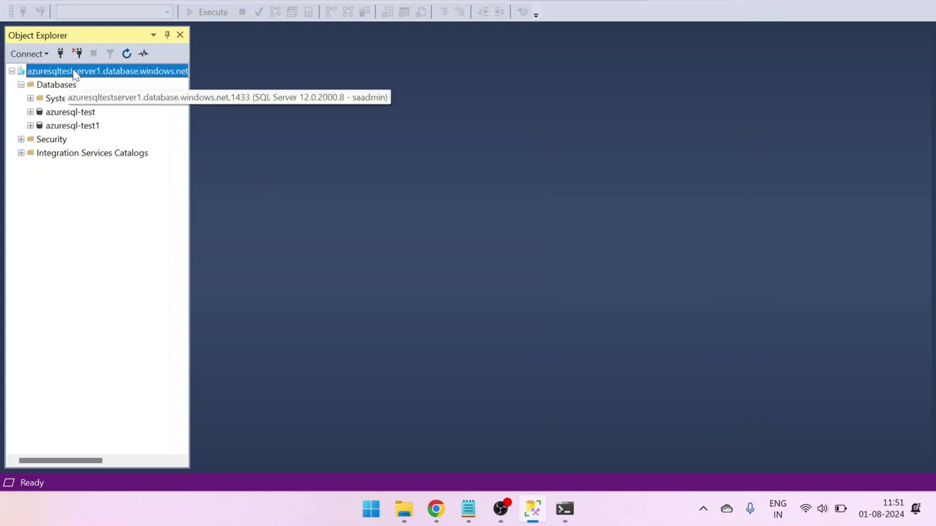
{"action": "left_click", "coordinate": [127, 53]}
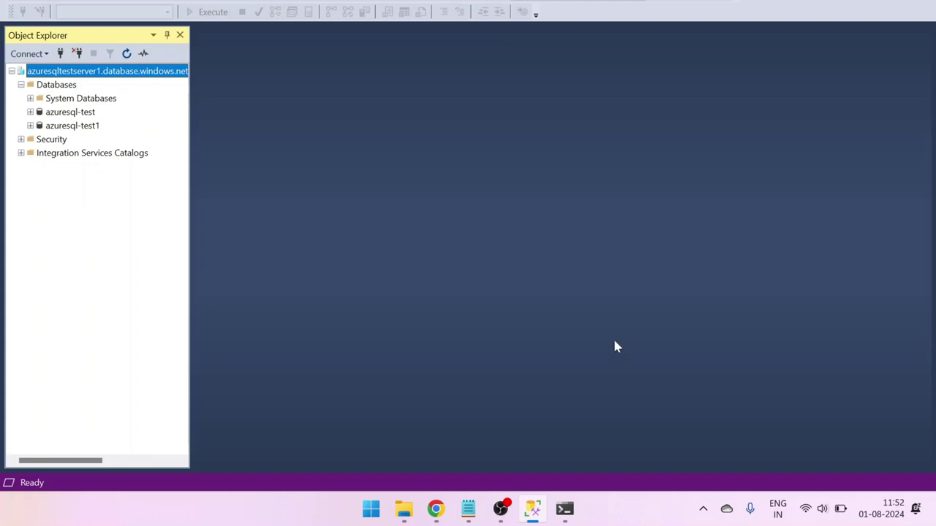
Switch to the Azure portal in Chrome and open the azuresql-test1 database from the Azure SQL resource list.
{"action": "left_click", "coordinate": [436, 509]}
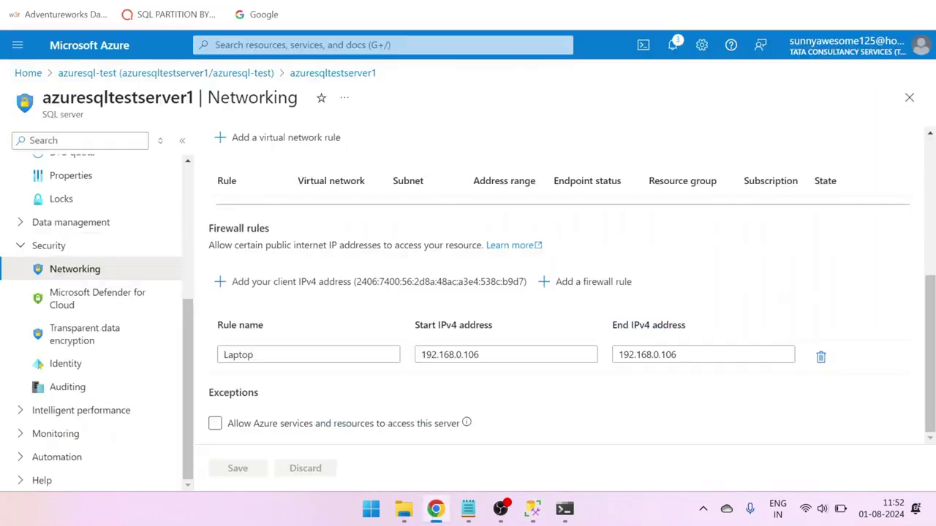
{"action": "scroll", "coordinate": [73, 241], "scroll_direction": "up", "scroll_amount": 4}
{"action": "left_click", "coordinate": [28, 73]}
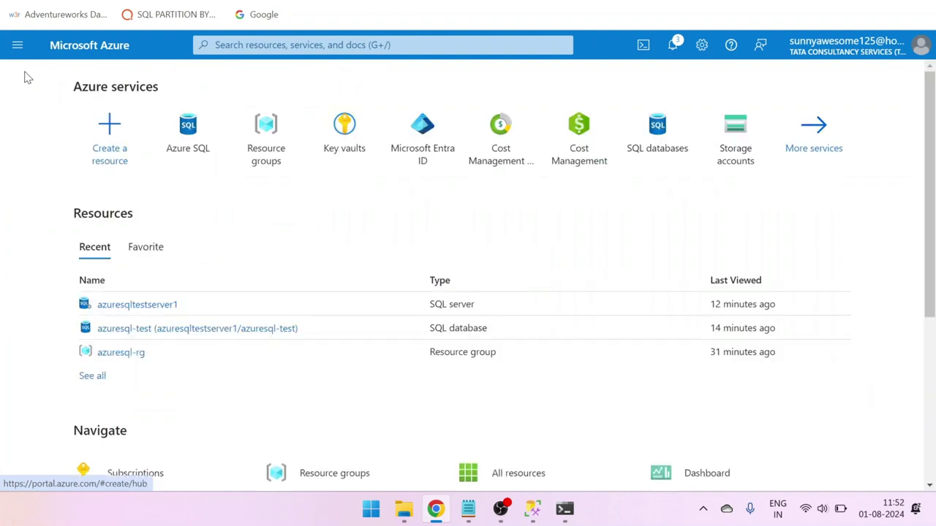
{"action": "left_click", "coordinate": [190, 139]}
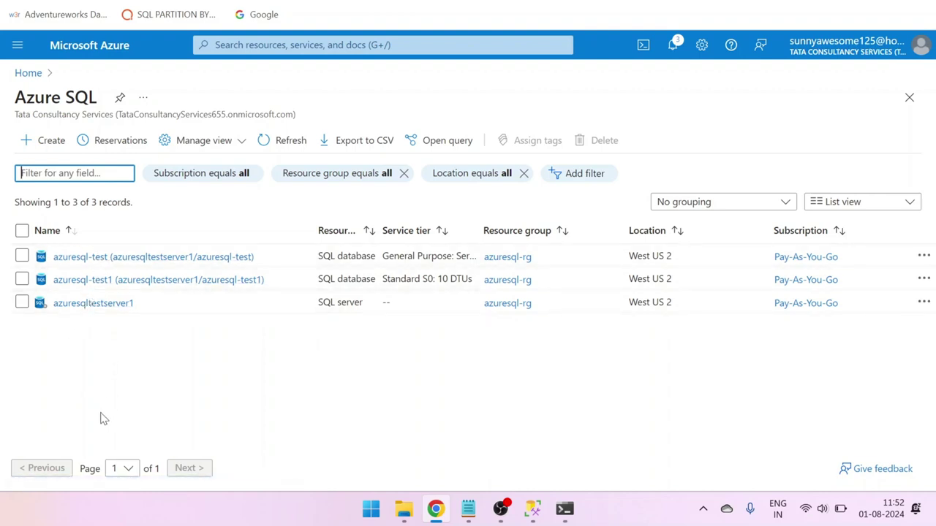
{"action": "left_click", "coordinate": [95, 279]}
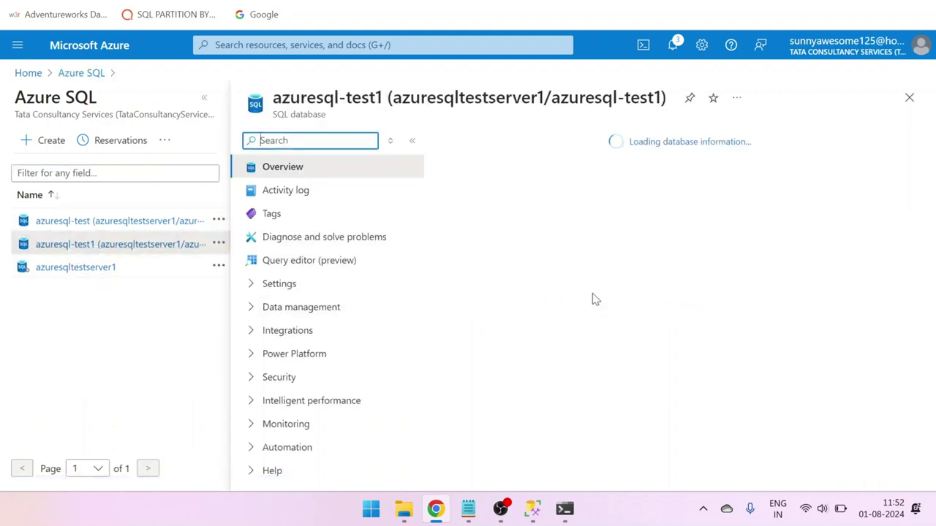
Open the azuresqltestserver1 SQL server and examine the databases listed in its overview.
{"action": "left_click", "coordinate": [44, 268]}
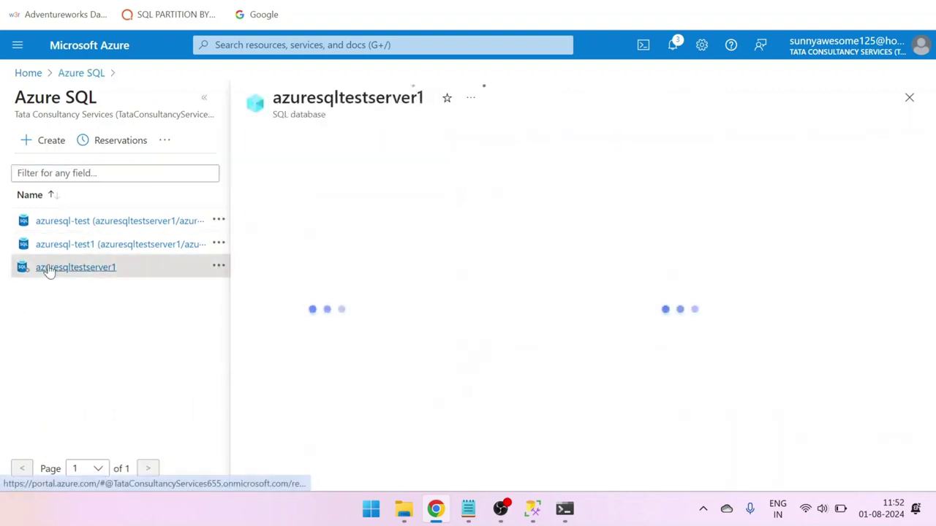
{"action": "left_click", "coordinate": [206, 100]}
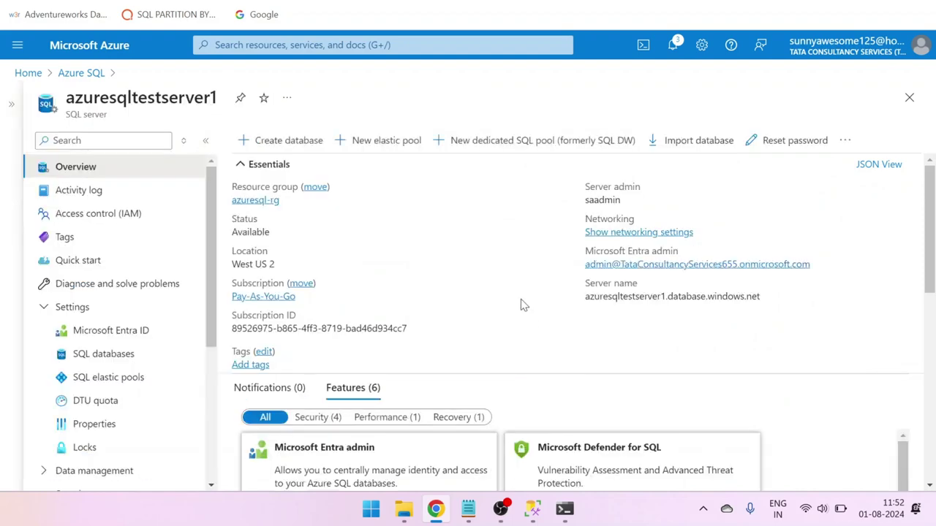
{"action": "scroll", "coordinate": [520, 299], "scroll_direction": "down", "scroll_amount": 5}
{"action": "scroll", "coordinate": [253, 456], "scroll_direction": "down", "scroll_amount": 2}
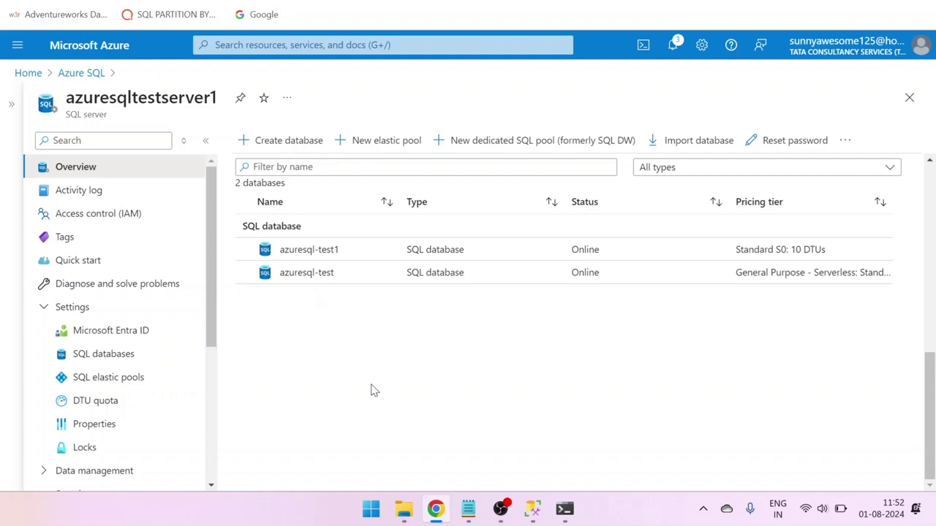
{"action": "scroll", "coordinate": [371, 390], "scroll_direction": "up", "scroll_amount": 6}
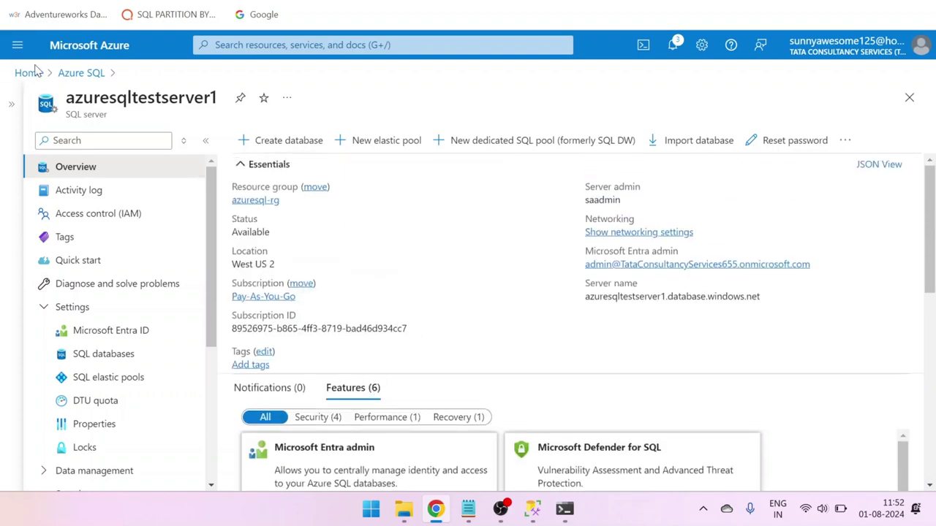
Return to the portal home, open the azuresql-rg resource group, and collapse the resource group list.
{"action": "left_click", "coordinate": [28, 74]}
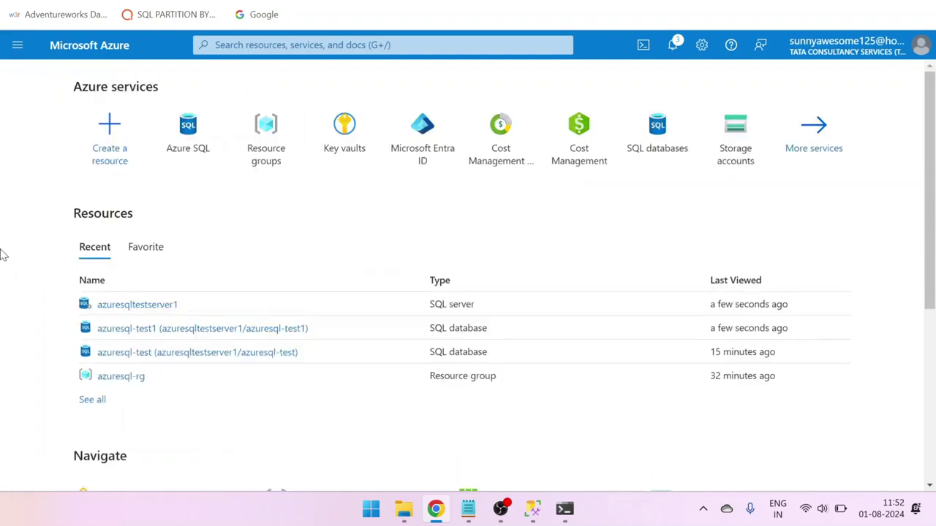
{"action": "left_click", "coordinate": [283, 142]}
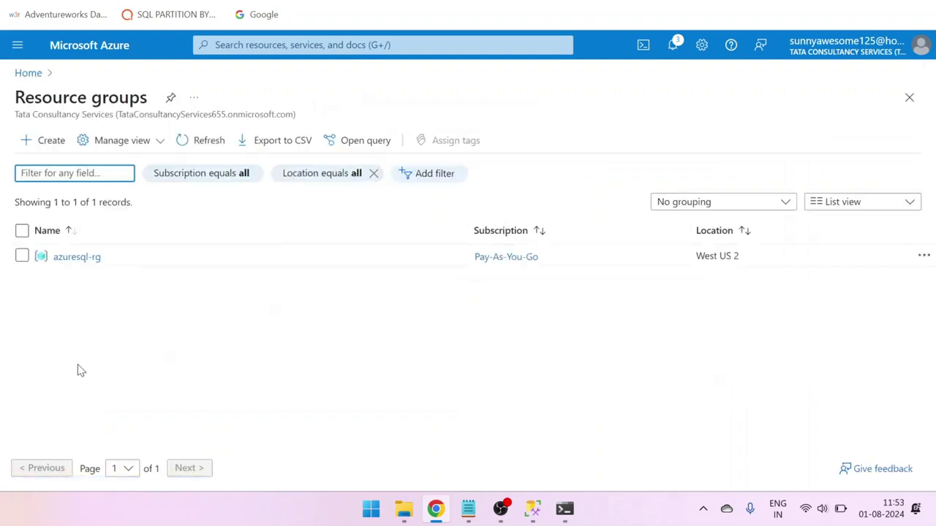
{"action": "left_click", "coordinate": [76, 257]}
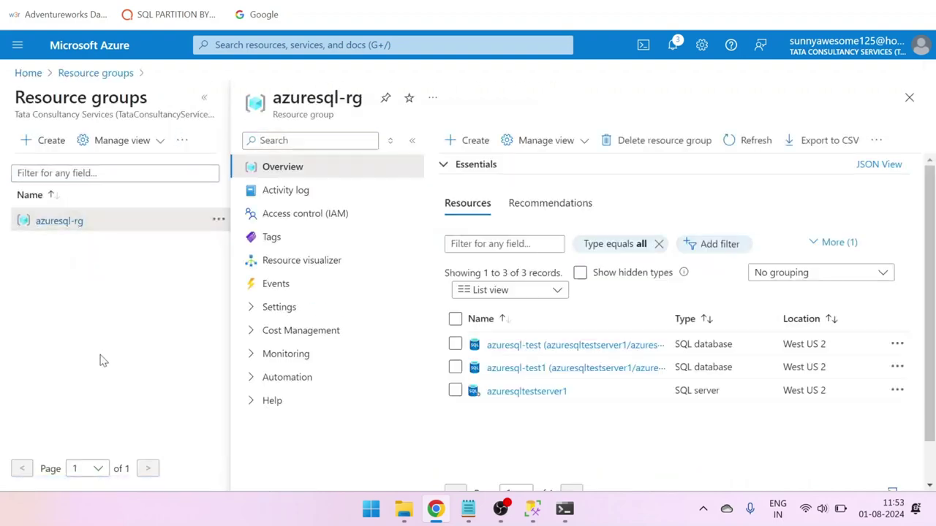
{"action": "left_click", "coordinate": [204, 98]}
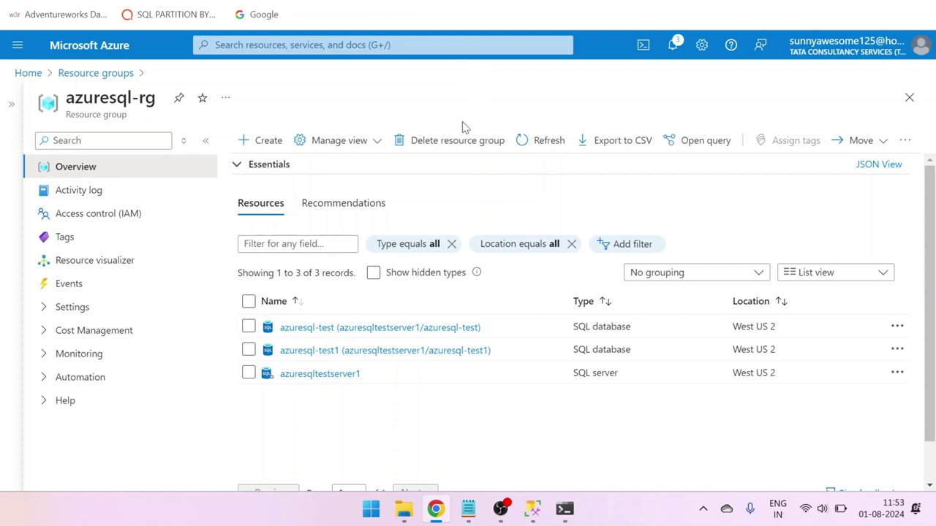
Delete the resource group with its dependent resources, entering azuresql-rg as the confirmation name and approving the permanent deletion.
{"action": "left_click", "coordinate": [434, 141]}
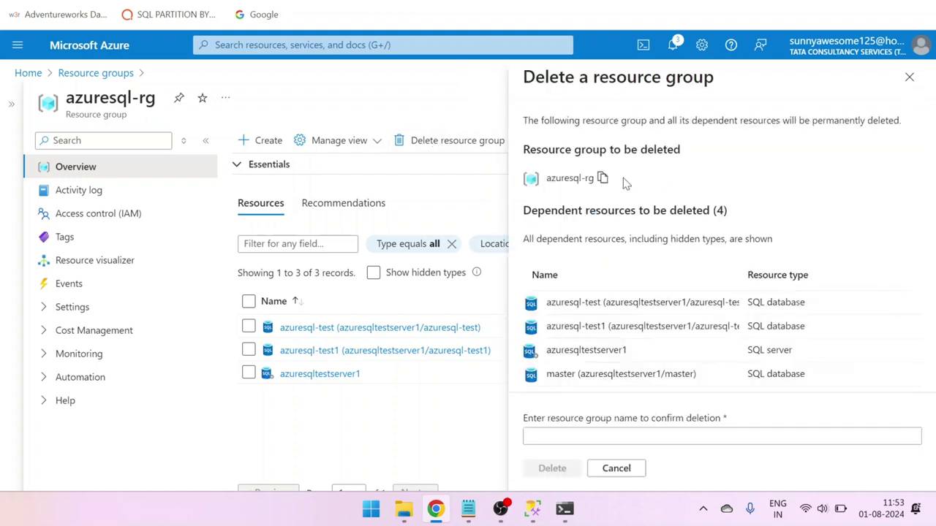
{"action": "left_click", "coordinate": [562, 435]}
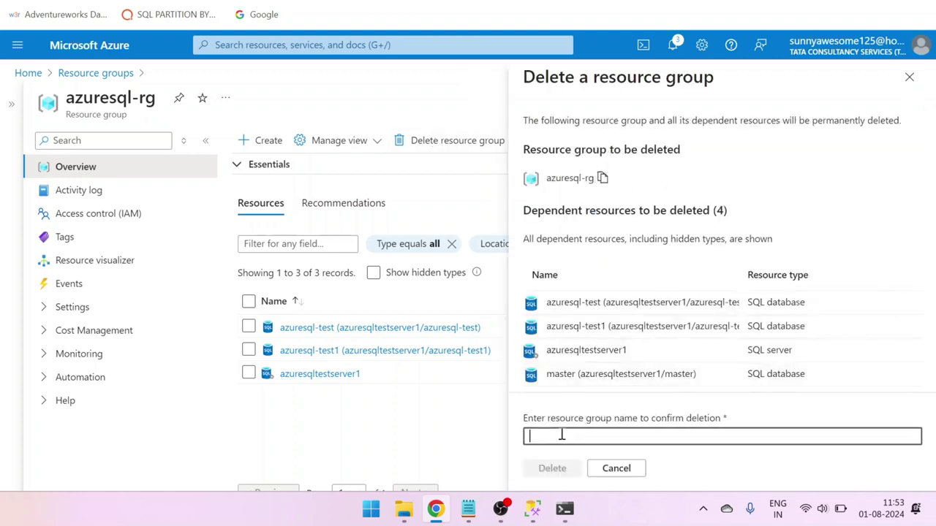
{"action": "right_click", "coordinate": [561, 435]}
{"action": "left_click", "coordinate": [589, 270]}
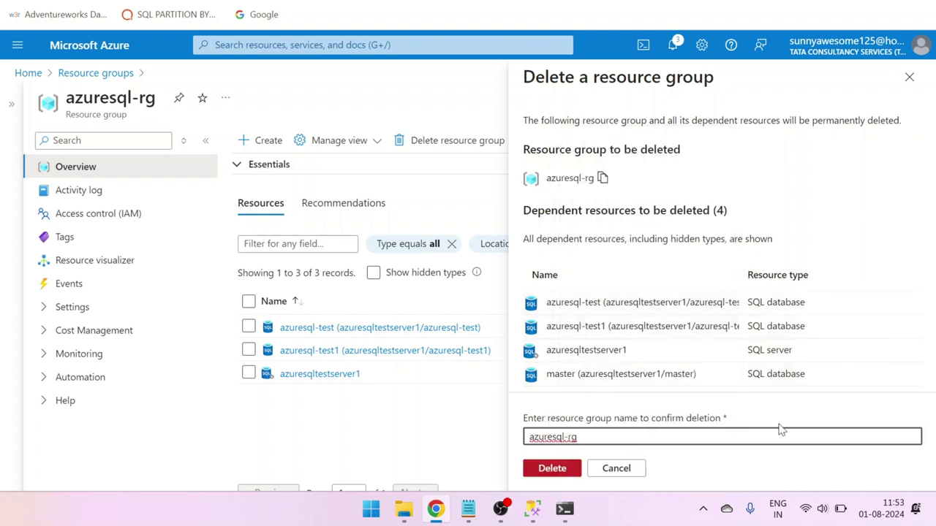
{"action": "left_click", "coordinate": [552, 468]}
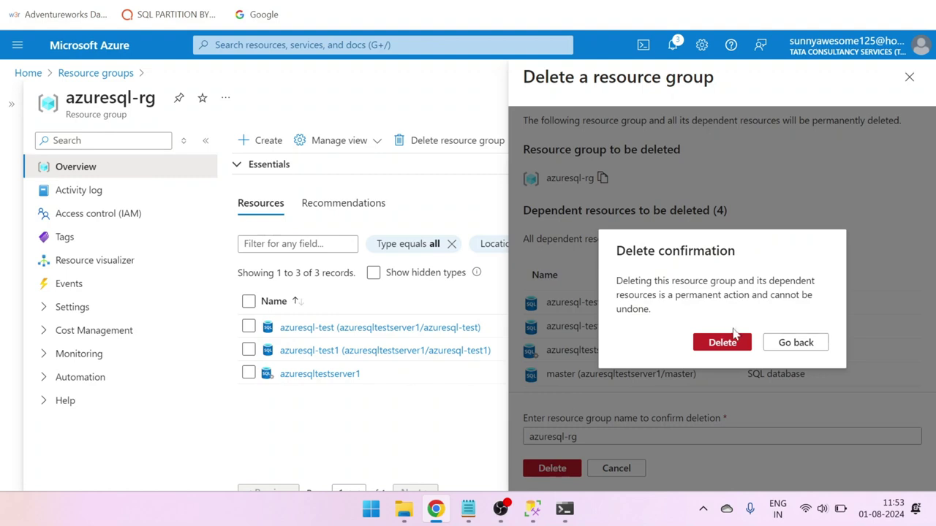
{"action": "left_click", "coordinate": [724, 342]}
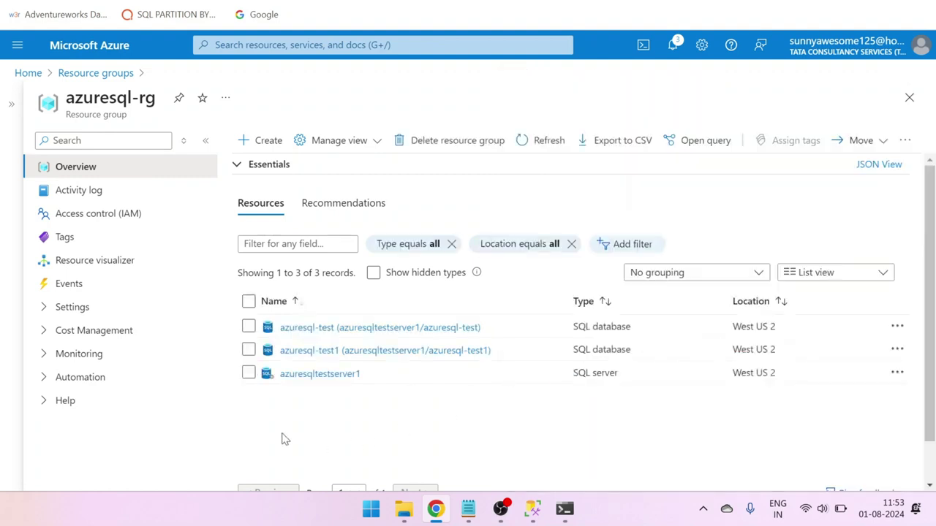